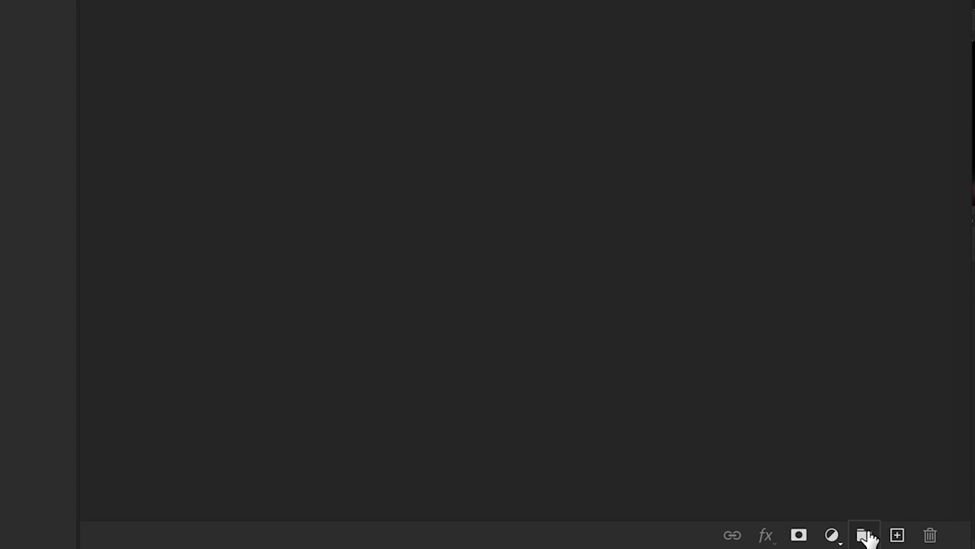
- Add a Curves adjustment layer and zoom in to inspect the freckles
left_click(932, 544)
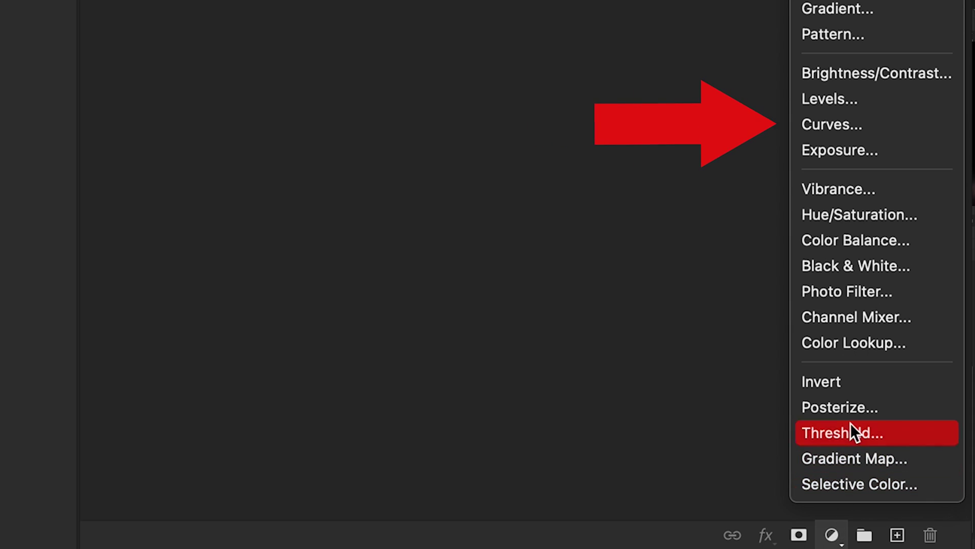
left_click(864, 131)
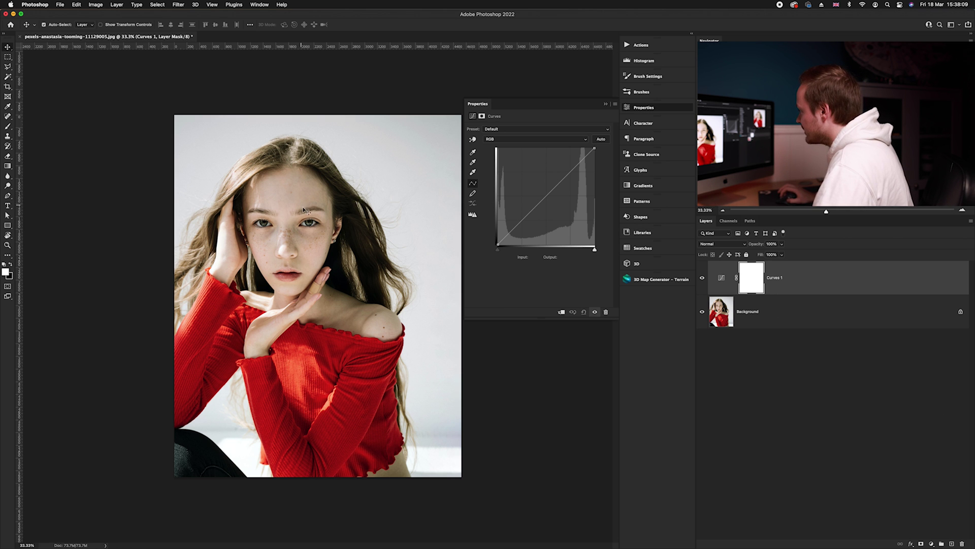
scroll(313, 236, "up", 5)
scroll(314, 235, "up", 2)
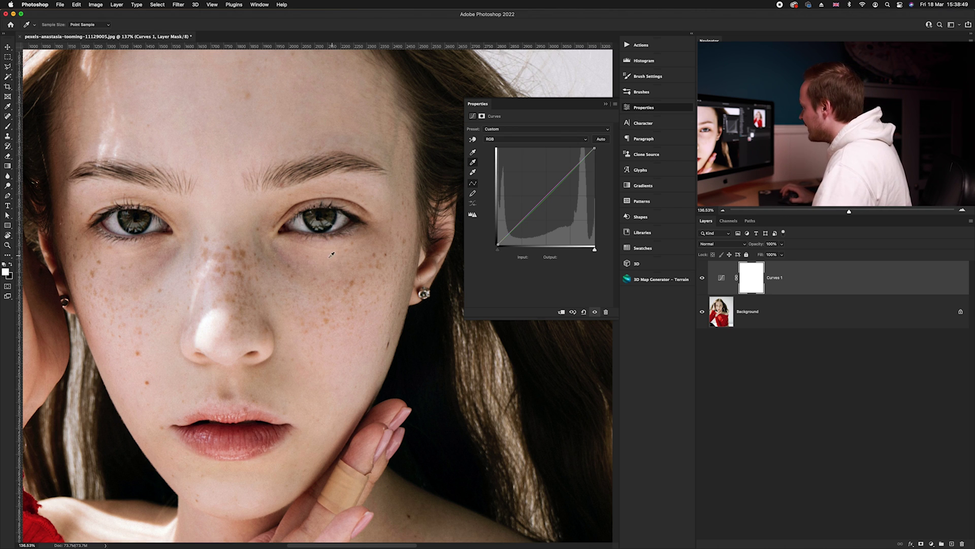
scroll(331, 254, "up", 5)
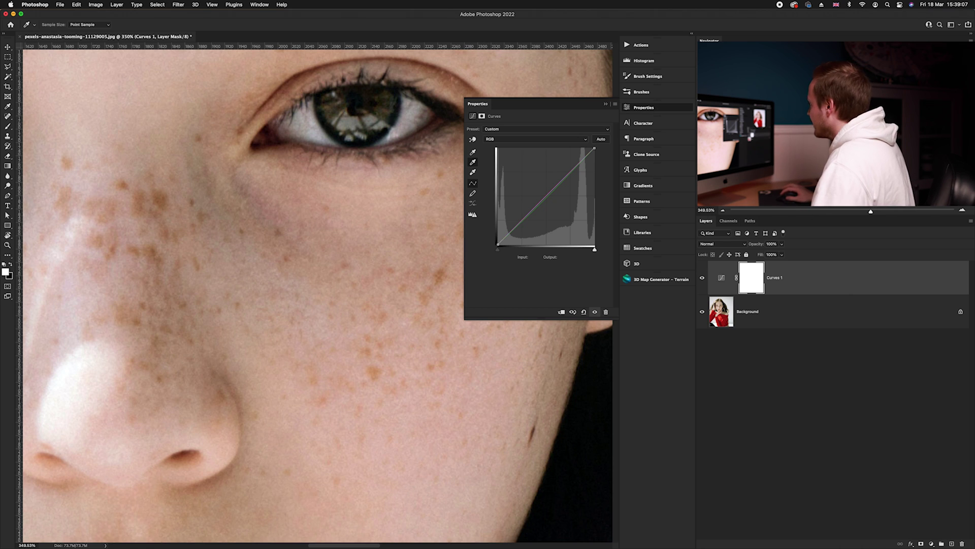
- Collapse the Curves properties and fit the whole photo on screen
left_click(674, 107)
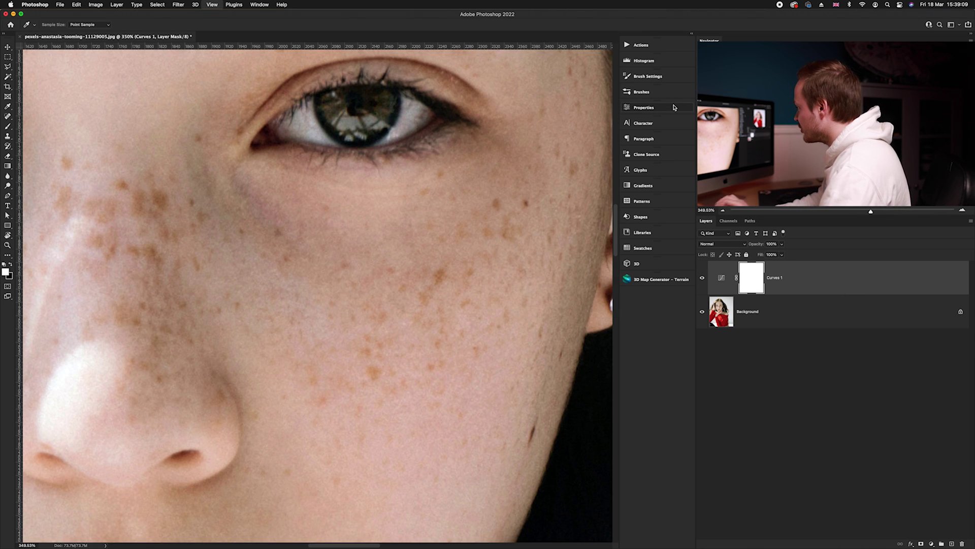
key("super+0")
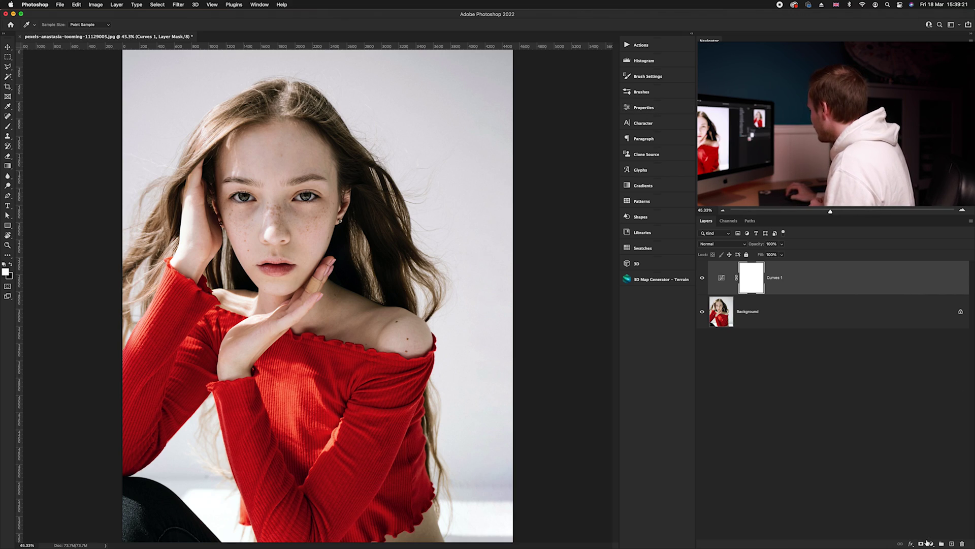
left_click(931, 543)
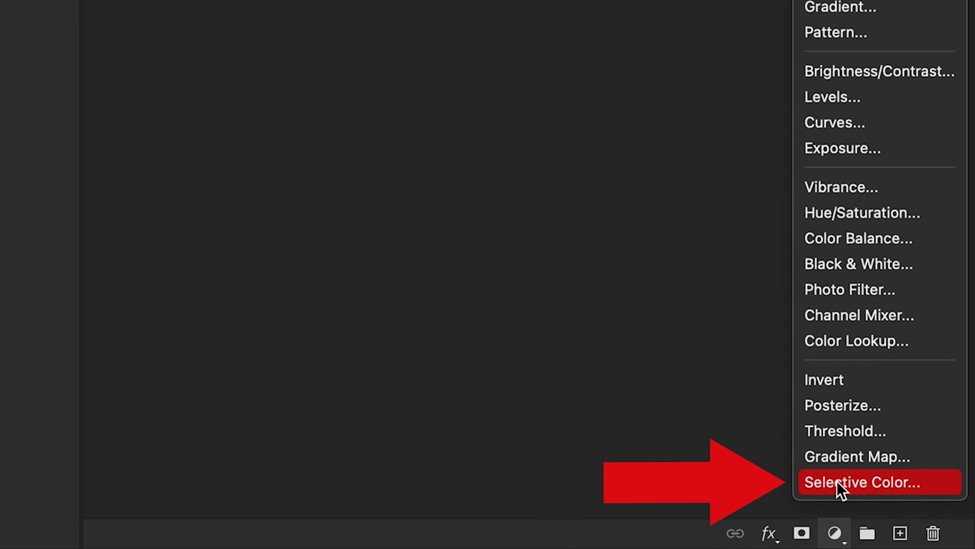
- Add a Selective Color adjustment layer targeting the Reds colour range
left_click(838, 483)
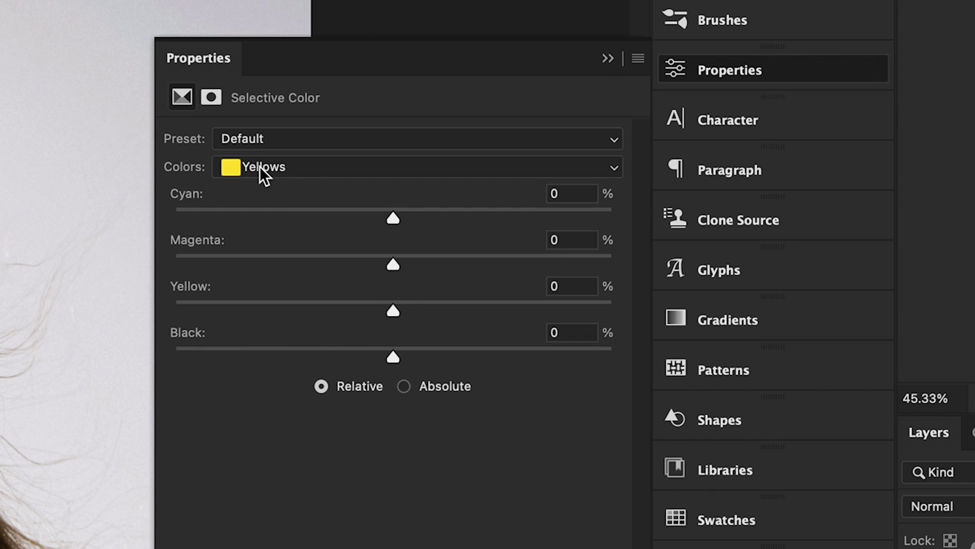
left_click(260, 166)
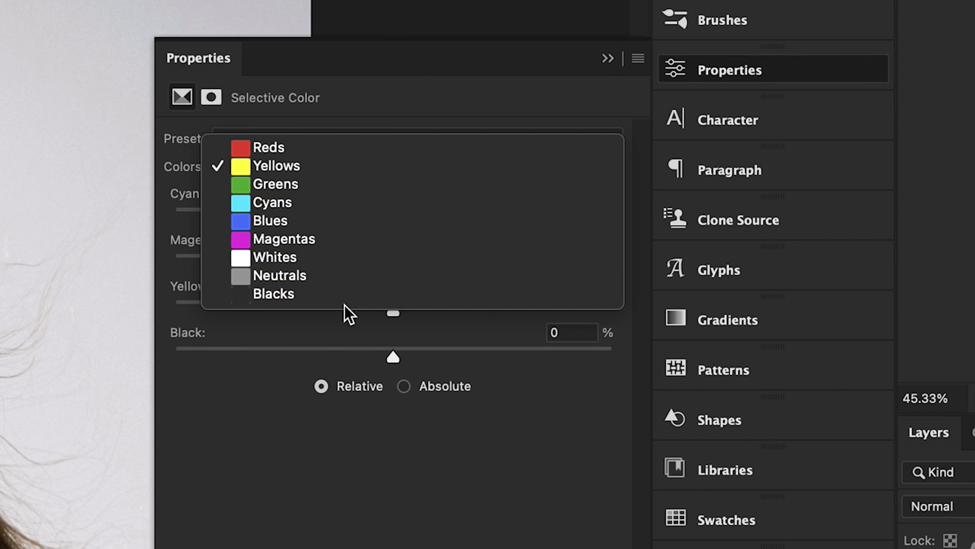
left_click(348, 148)
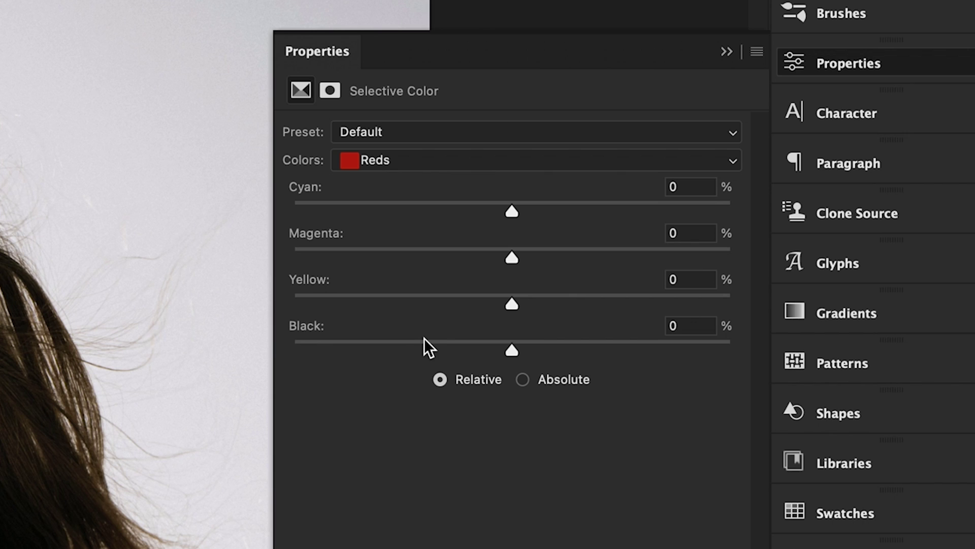
left_click(387, 161)
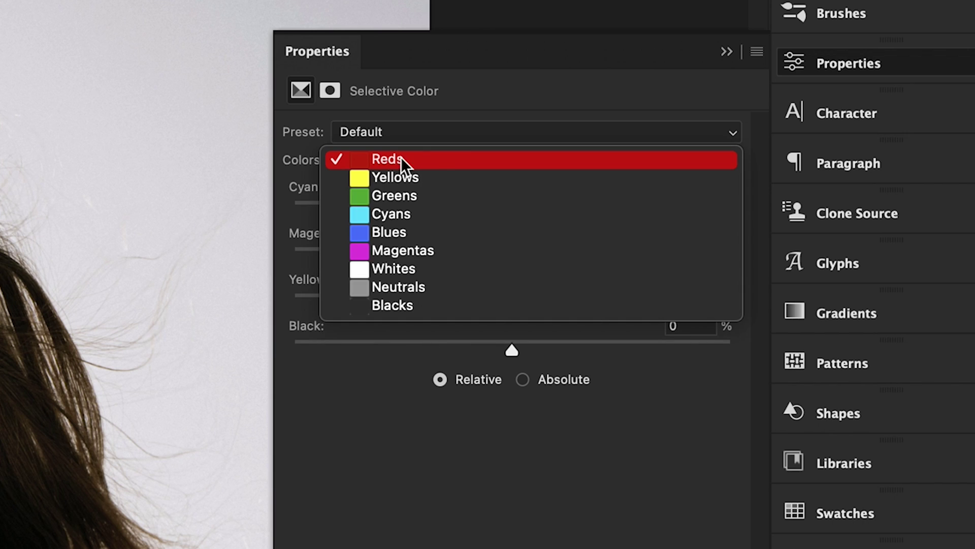
left_click(433, 163)
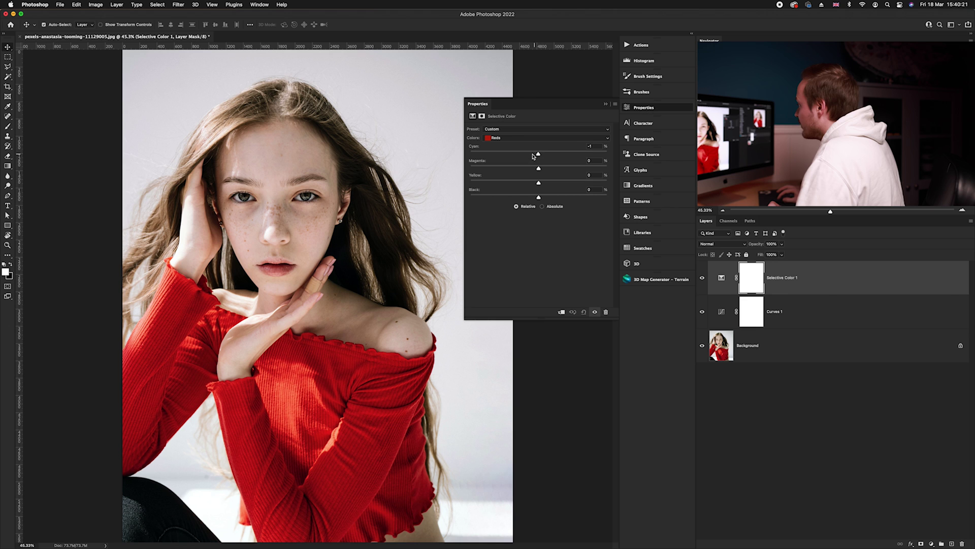
- In the Reds, set Cyan to -67% and Magenta to +10%
left_click_drag(512, 212, 448, 219)
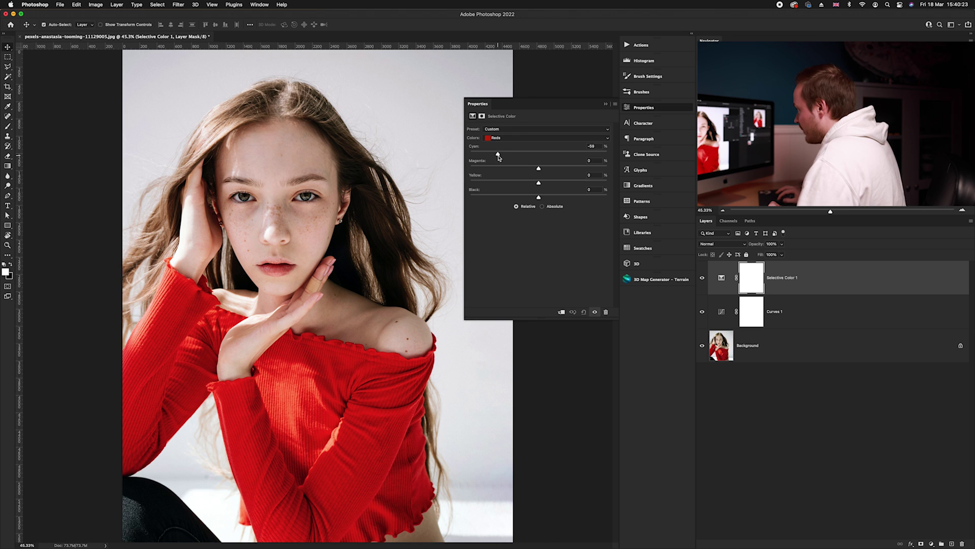
left_click_drag(498, 158, 496, 158)
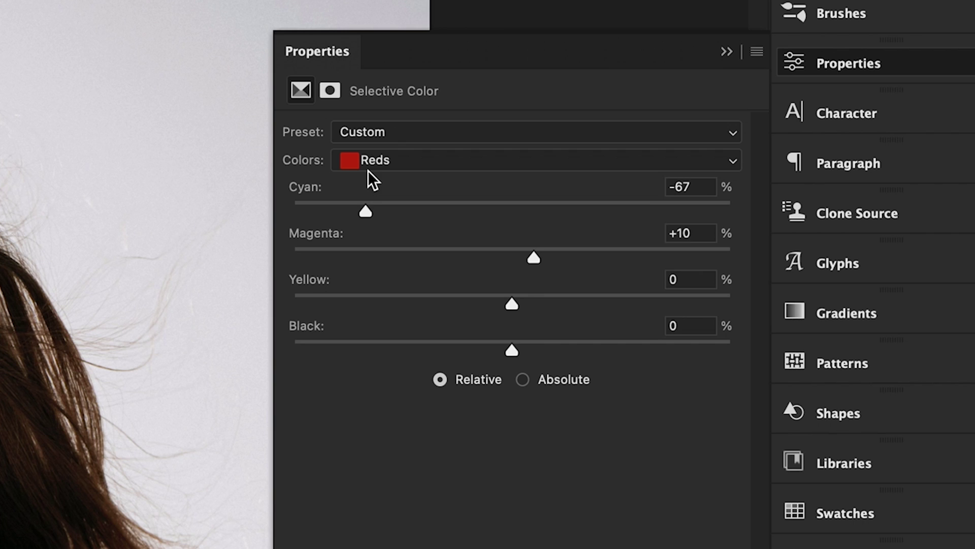
left_click(494, 138)
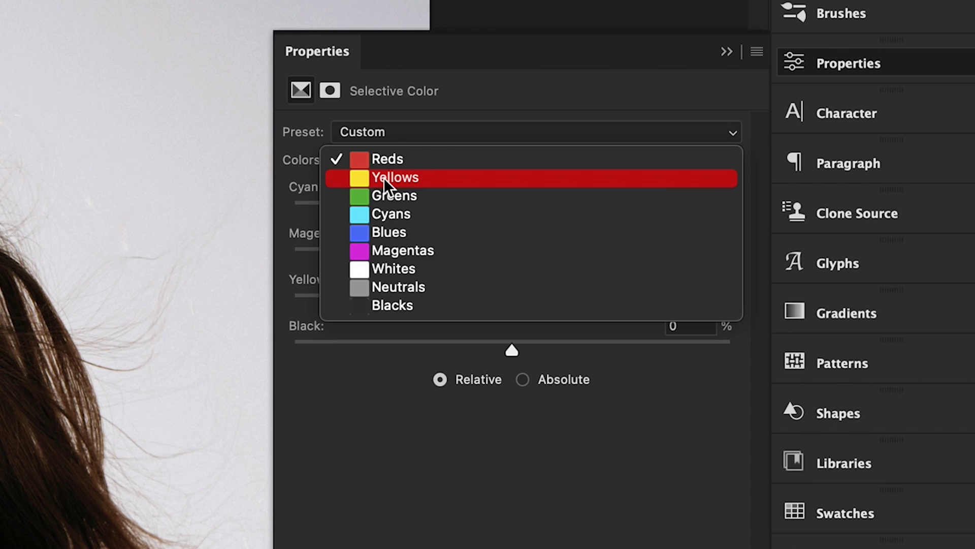
- Set the Selective Color Yellows to Magenta +53% and Yellow +83%, then collapse Properties
left_click(383, 178)
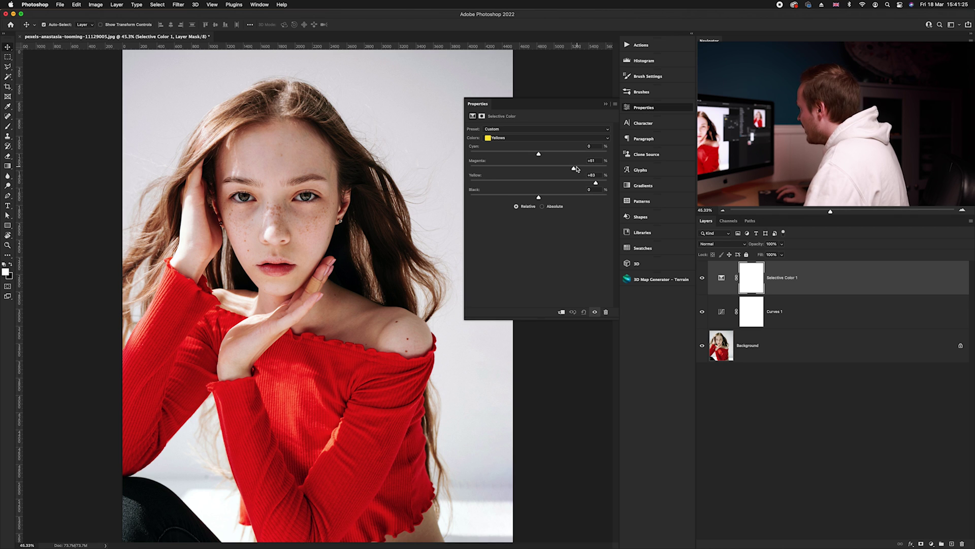
left_click_drag(574, 169, 575, 169)
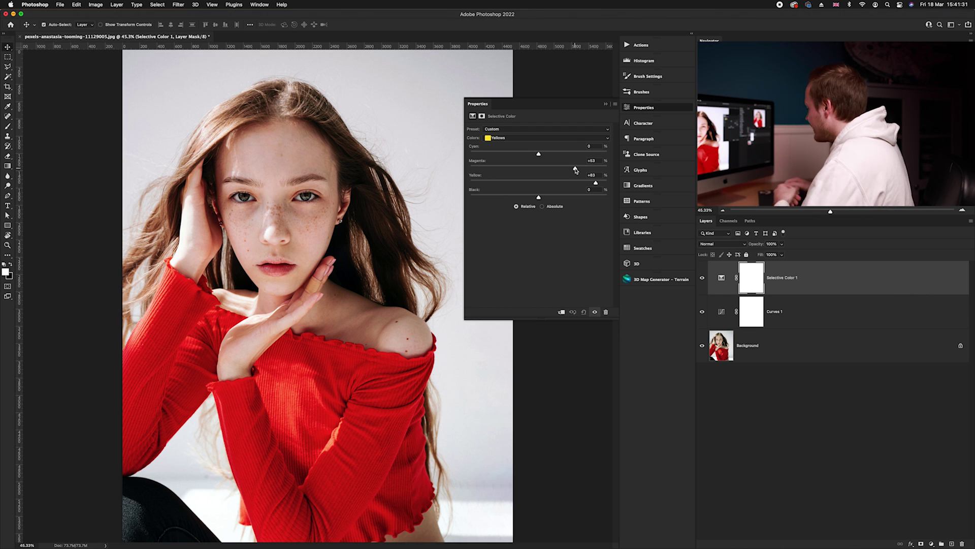
left_click(665, 111)
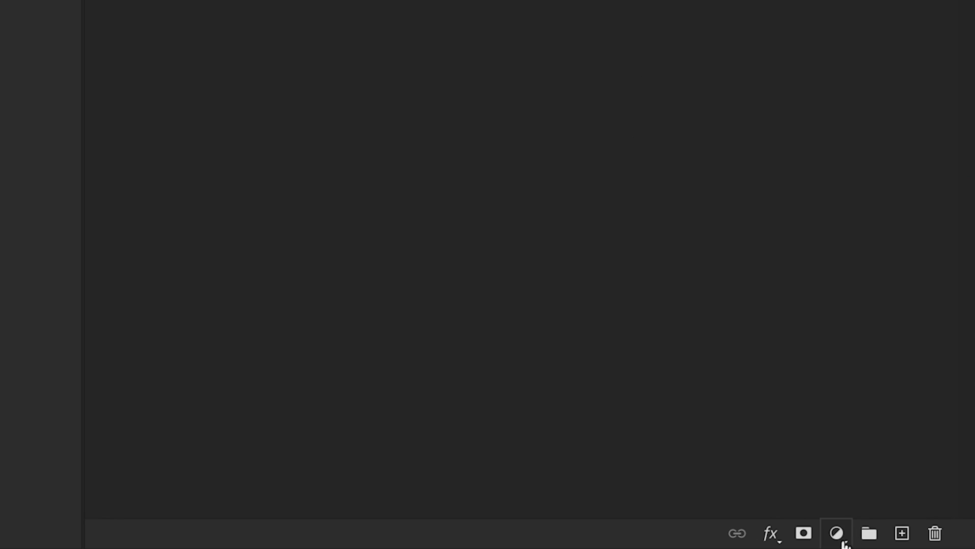
left_click(932, 544)
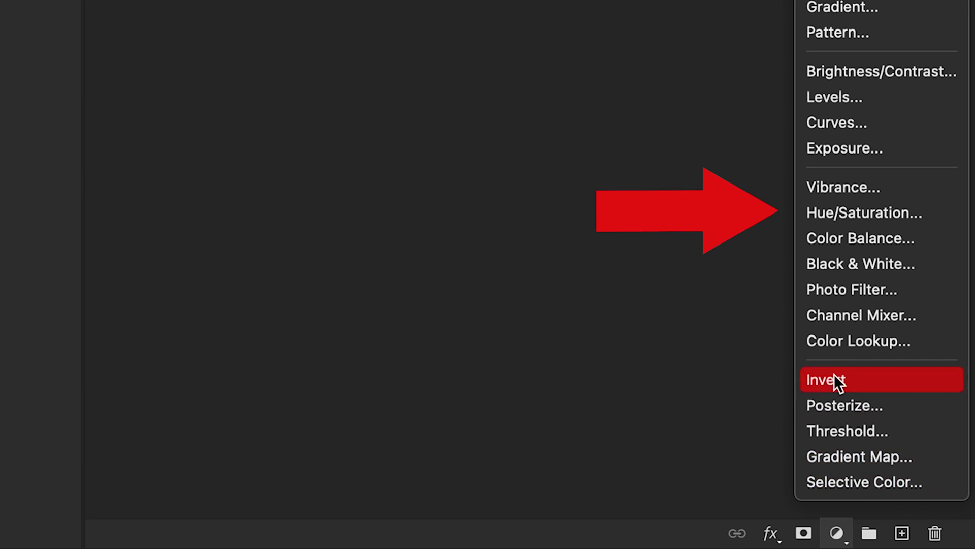
- Add a Hue/Saturation layer, setting Reds saturation to +13 and Yellows saturation to +12
left_click(845, 213)
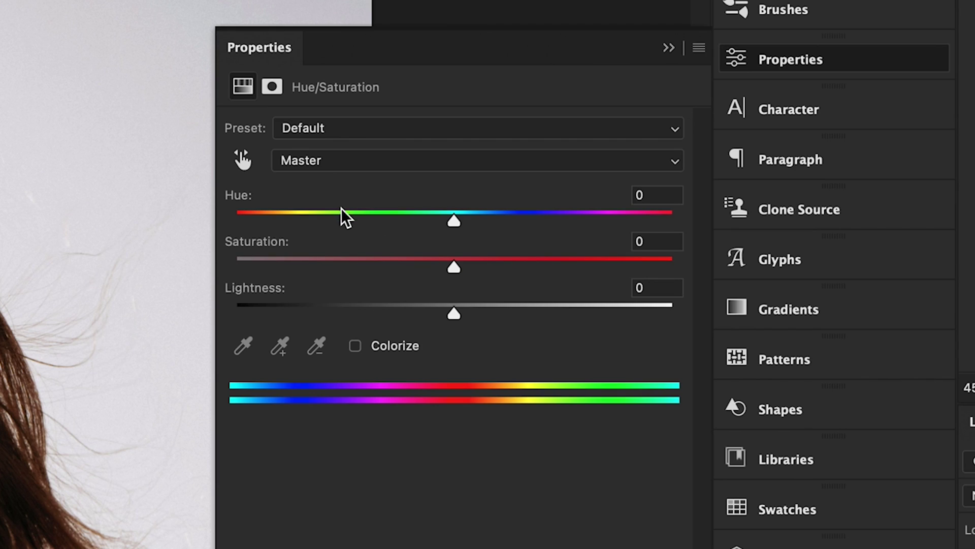
left_click(305, 168)
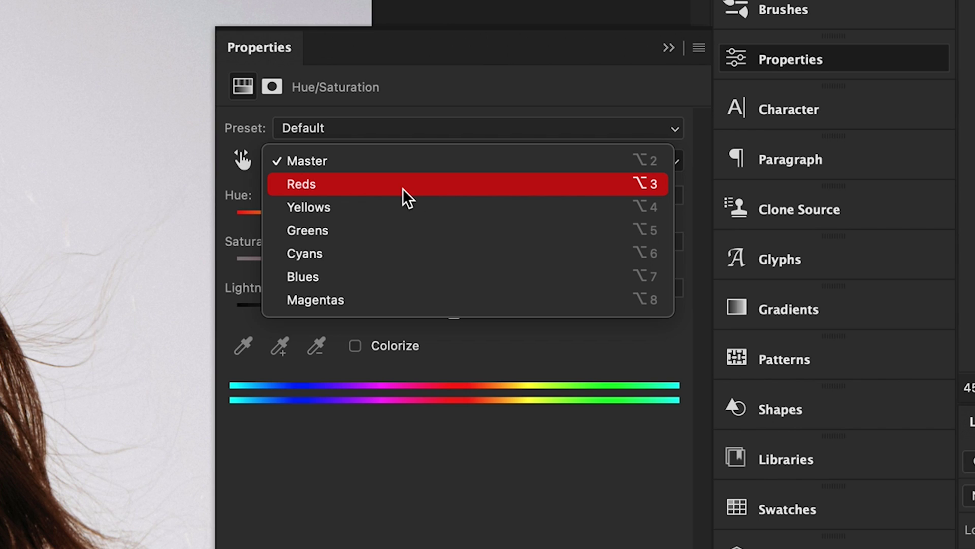
left_click(375, 187)
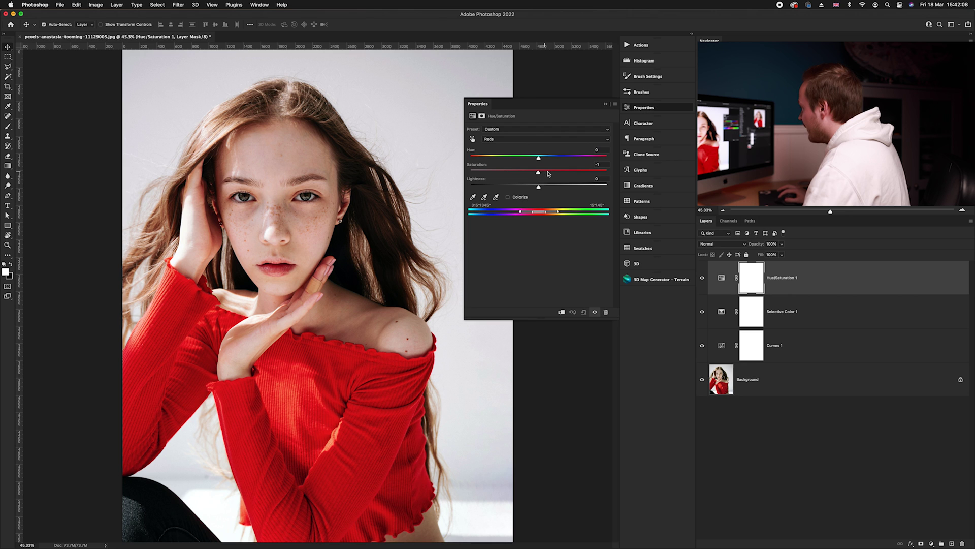
left_click_drag(551, 175, 548, 174)
left_click(497, 142)
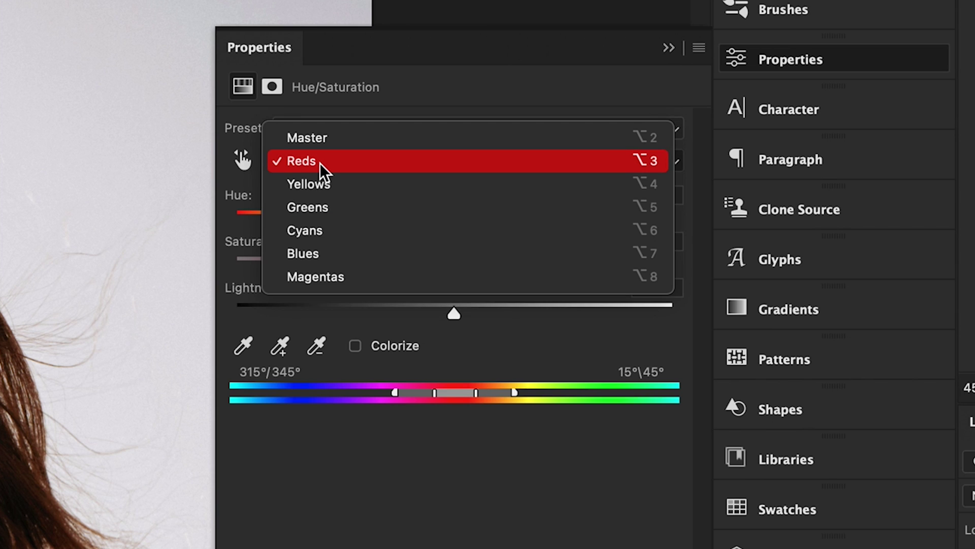
left_click(498, 149)
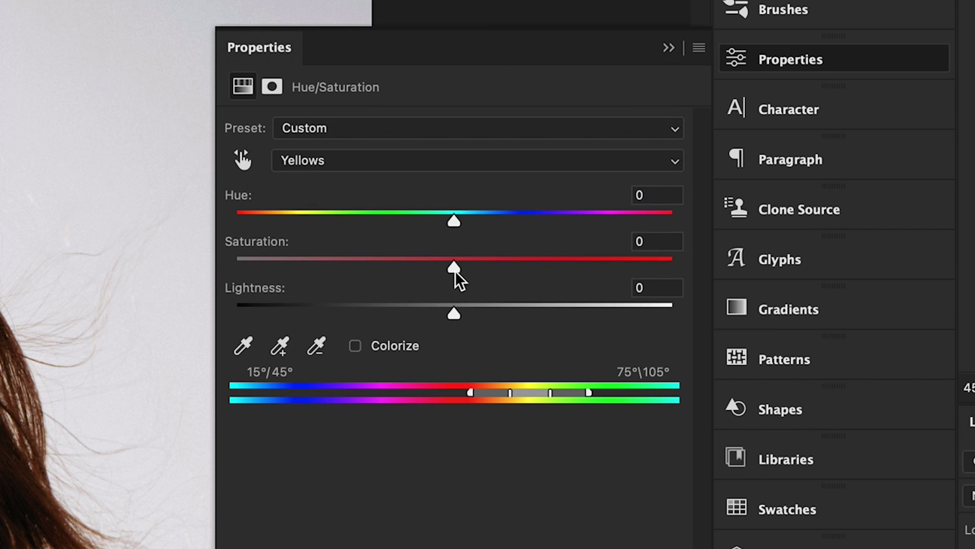
left_click_drag(455, 277, 486, 272)
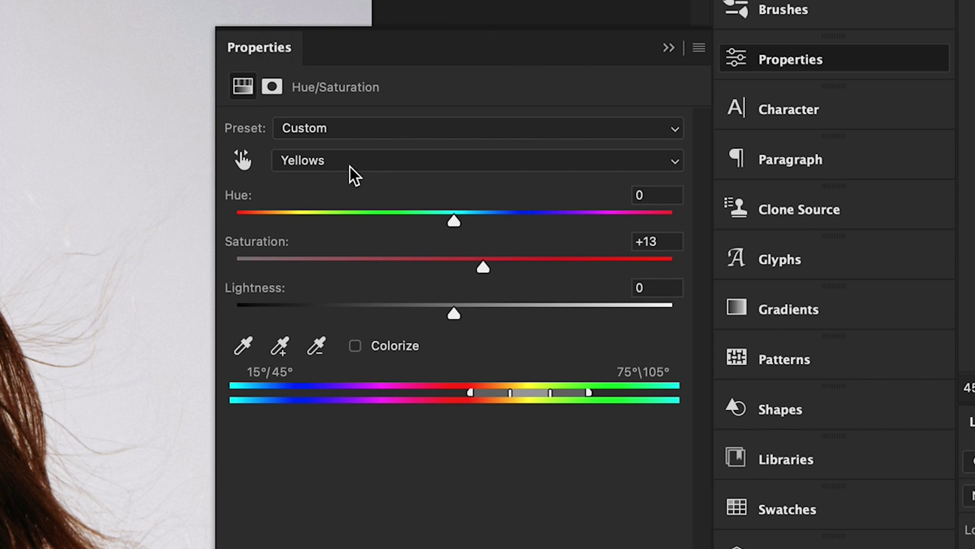
- Raise the Magentas saturation to +2 and close the Hue/Saturation settings
left_click(507, 142)
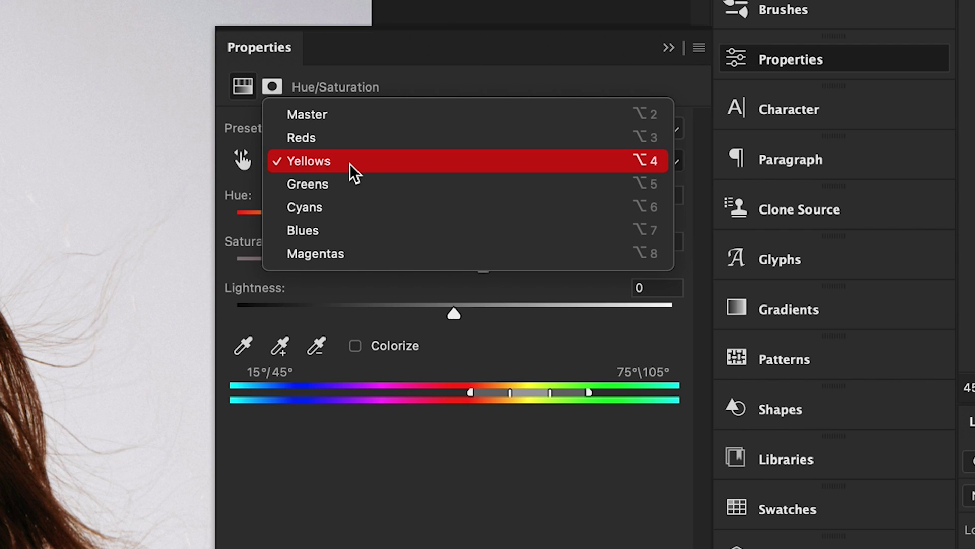
left_click(354, 253)
left_click_drag(457, 272, 461, 271)
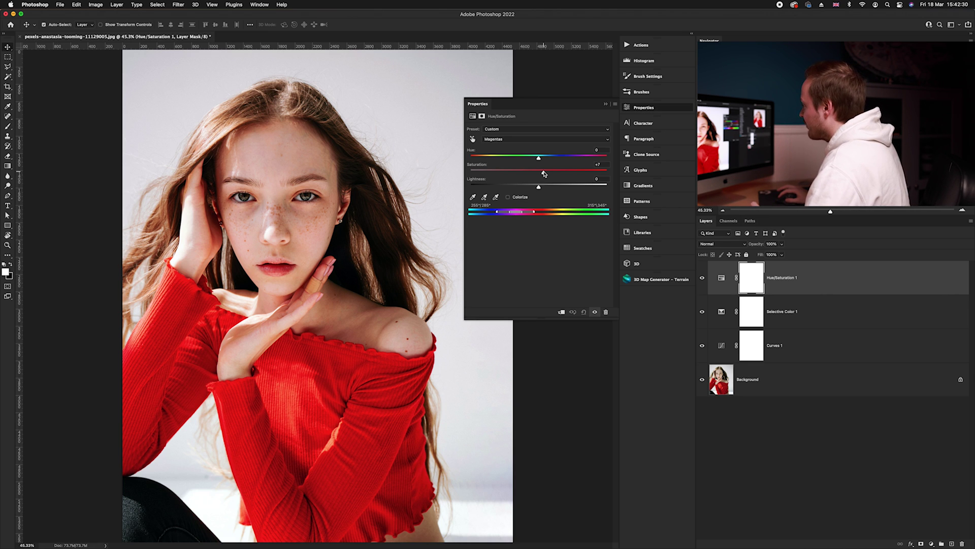
left_click(648, 108)
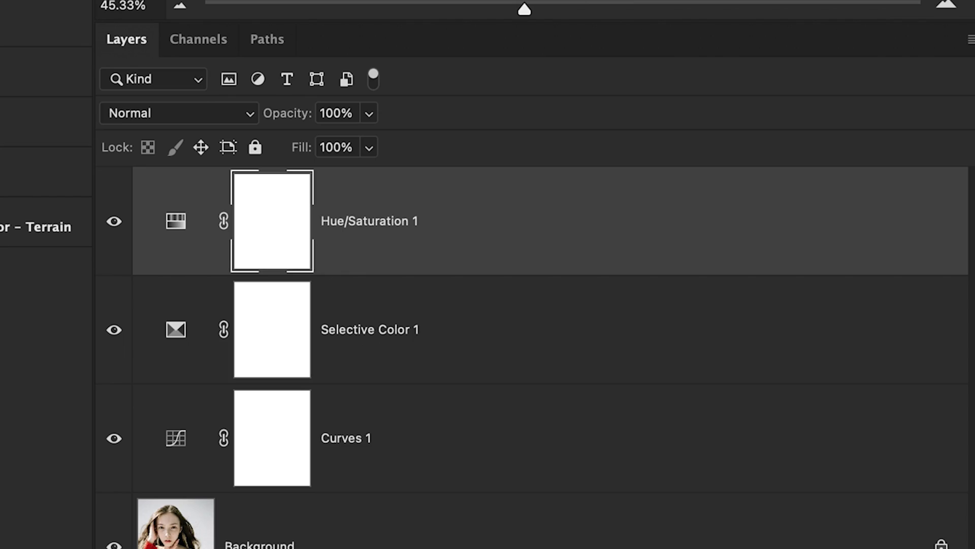
- Invert the Hue/Saturation 1 layer mask to black with Cmd+I and switch to the Brush tool
left_click(725, 278)
left_click(261, 238)
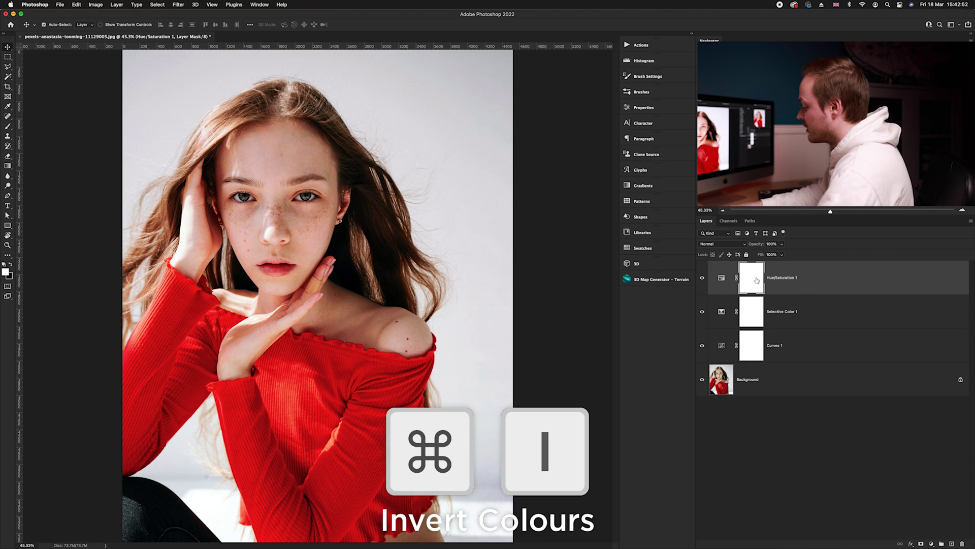
key("super+i")
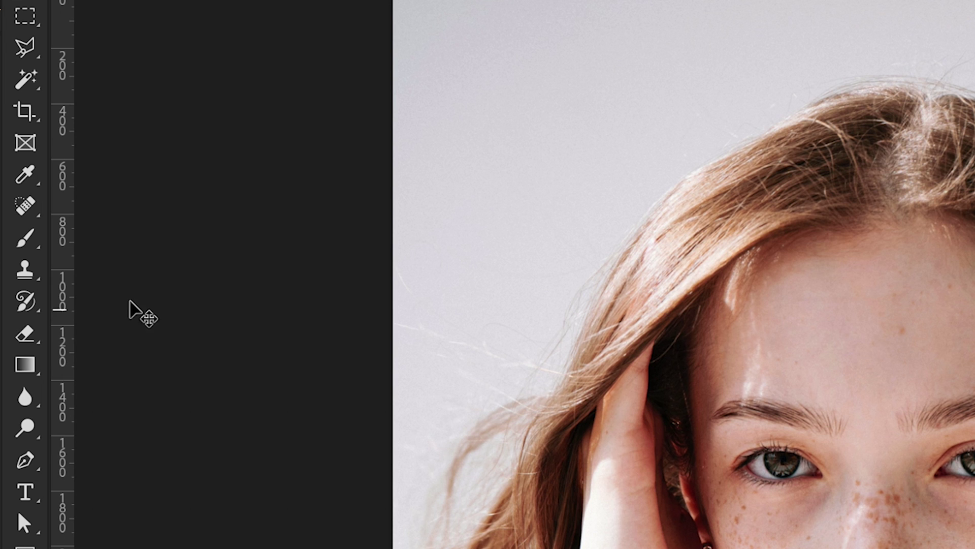
left_click(7, 127)
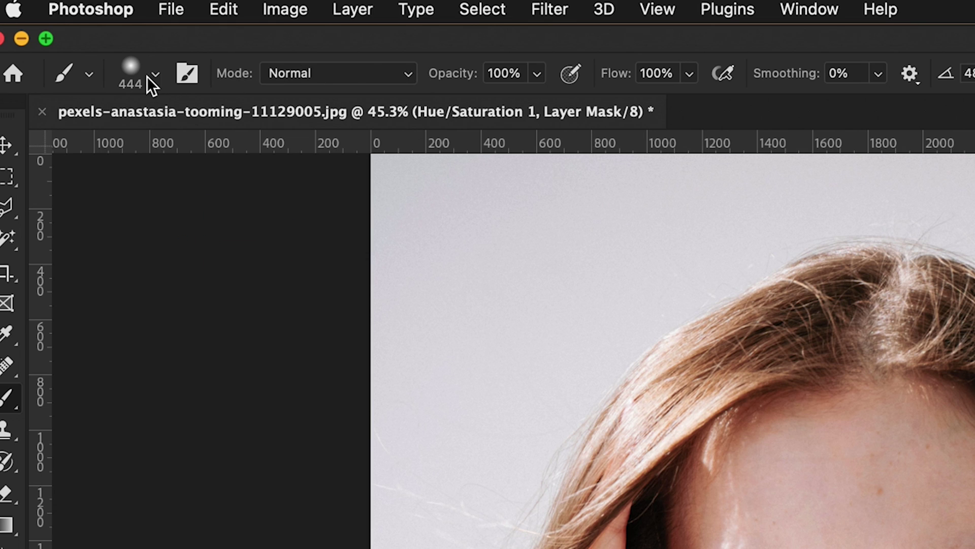
- Choose a Soft Round brush at 0% hardness and enlarge it to 592 px
left_click(148, 77)
left_click(117, 205)
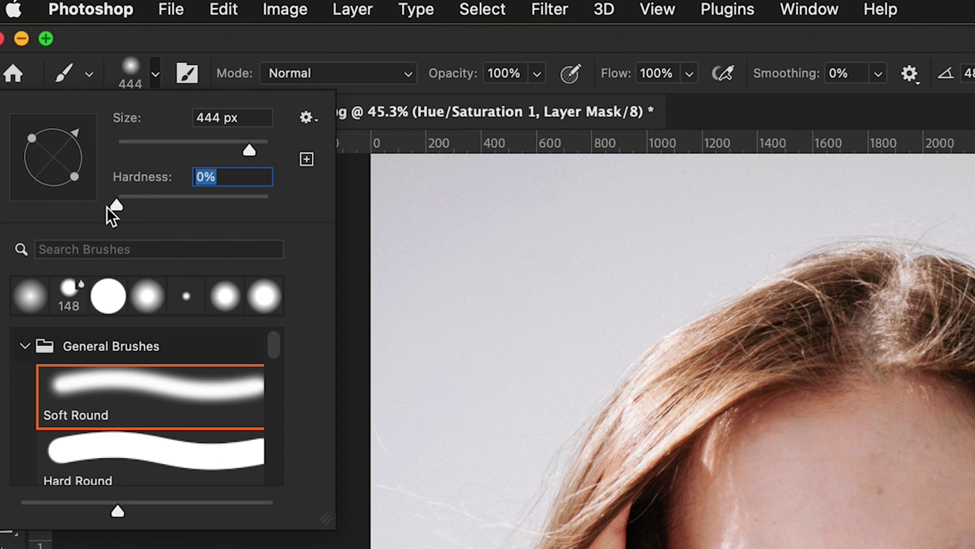
key("Return")
left_click_drag(267, 186, 282, 189)
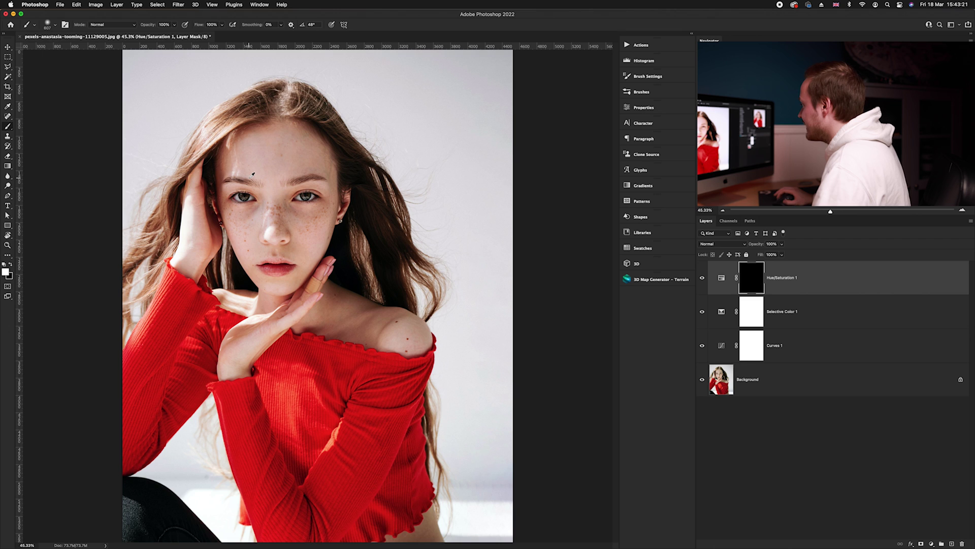
scroll(551, 548, "up", 3)
scroll(253, 174, "up", 2)
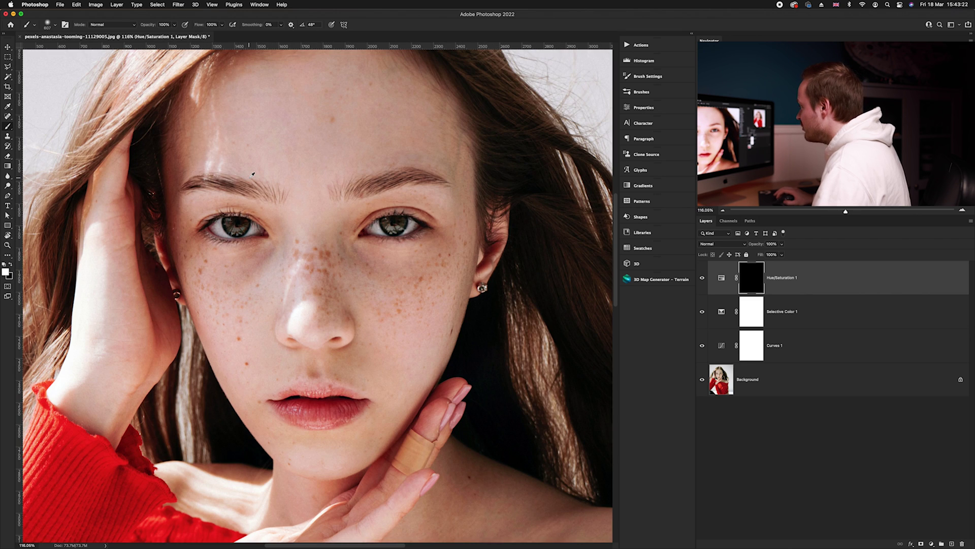
- Paint white on the mask over the nose, neck and hand, shrinking the brush to 336 px
scroll(343, 231, "up", 2)
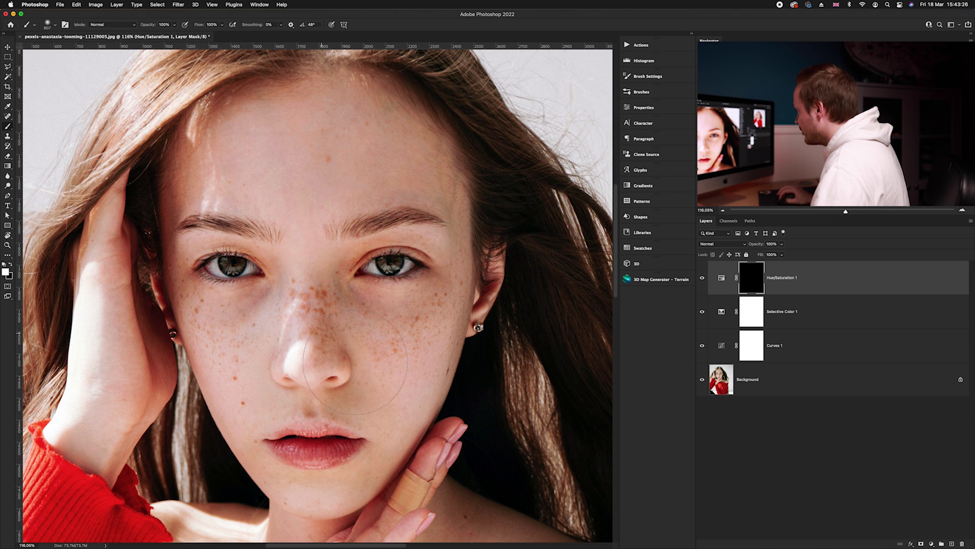
mouse_move(320, 355)
left_mouse_down()
mouse_move(292, 351)
mouse_move(275, 363)
left_mouse_up()
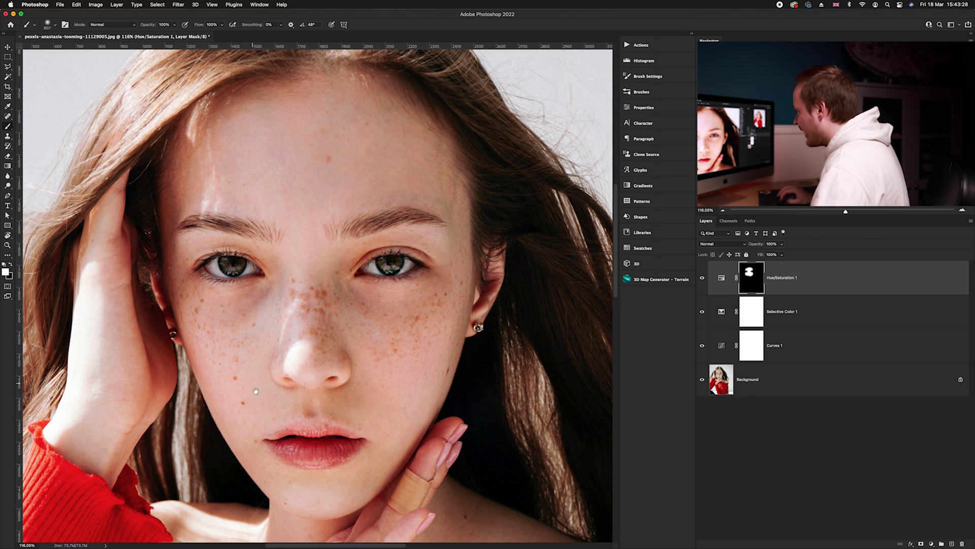
scroll(277, 265, "down", 5)
left_click_drag(501, 409, 487, 371)
scroll(356, 330, "down", 5)
left_click_drag(236, 291, 394, 233)
scroll(393, 234, "down", 3)
scroll(393, 234, "left", 5)
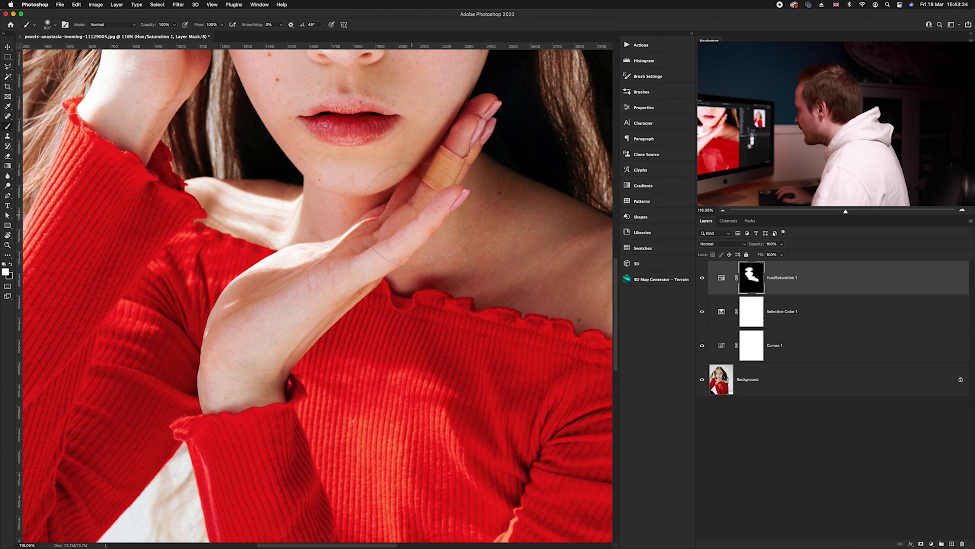
left_click_drag(337, 283, 284, 283, "ctrl+alt")
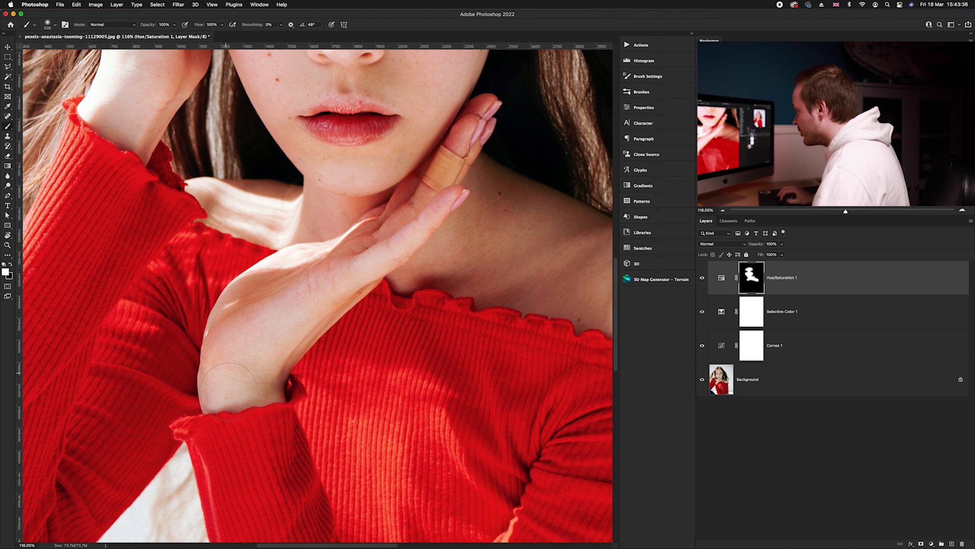
scroll(276, 347, "up", 5)
scroll(276, 347, "left", 3)
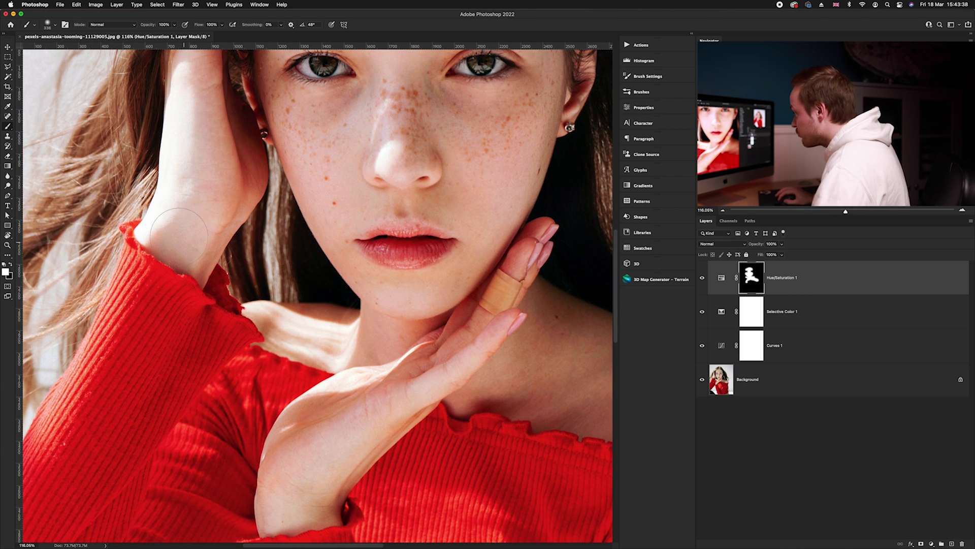
scroll(197, 143, "up", 5)
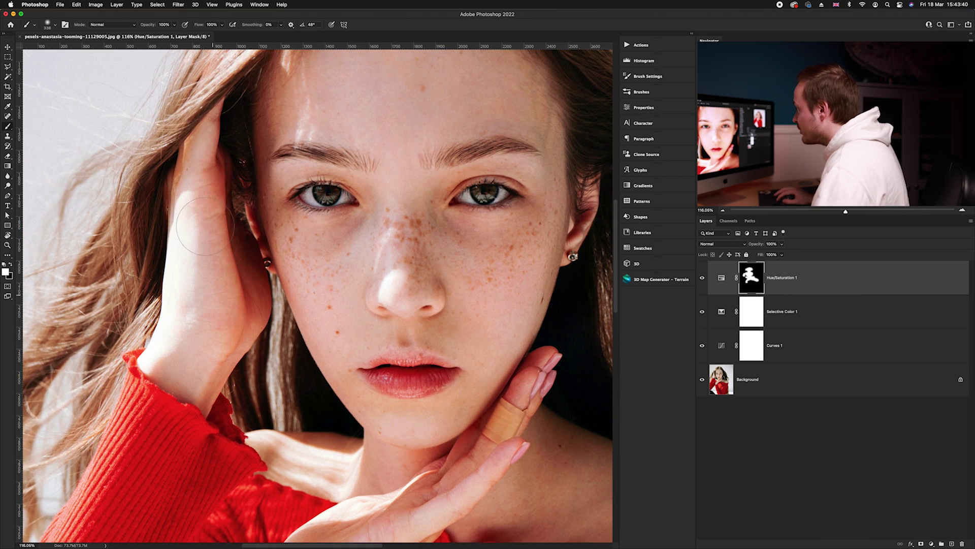
- Pan across the forehead, hair, face and hand to check the painted areas
left_click_drag(275, 182, 235, 263)
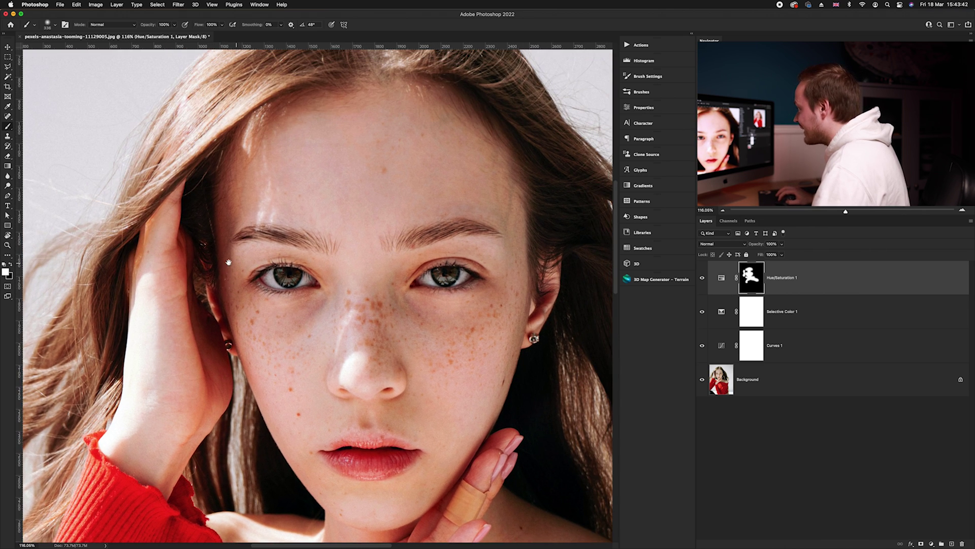
left_click_drag(477, 212, 283, 203)
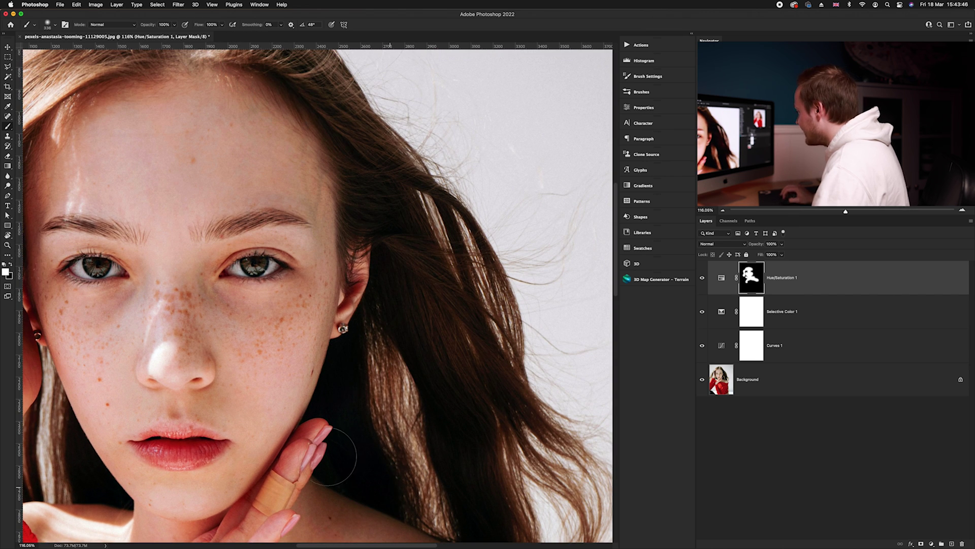
left_click_drag(252, 288, 546, 274)
mouse_move(300, 170)
left_mouse_down()
mouse_move(232, 260)
mouse_move(300, 169)
left_mouse_up()
left_click_drag(282, 110, 303, 166)
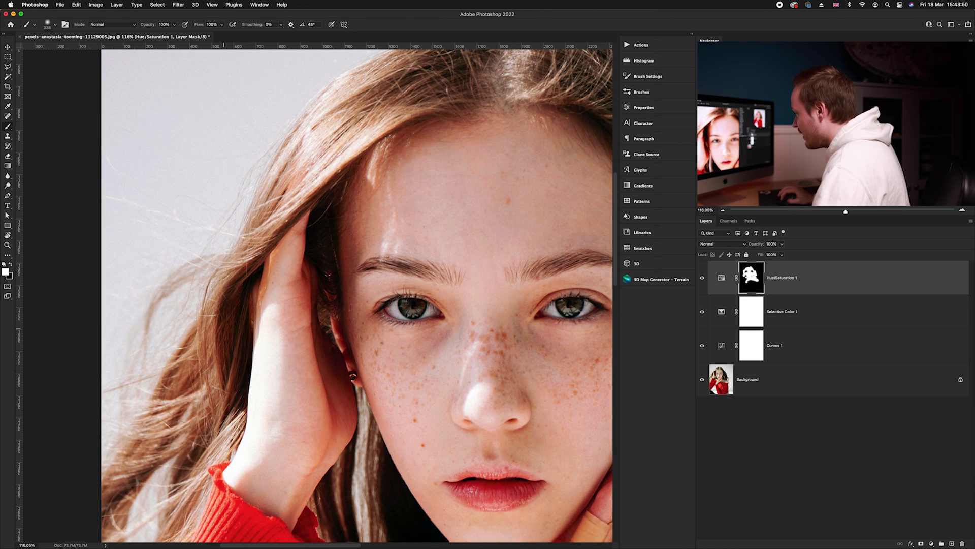
left_click_drag(179, 441, 239, 308)
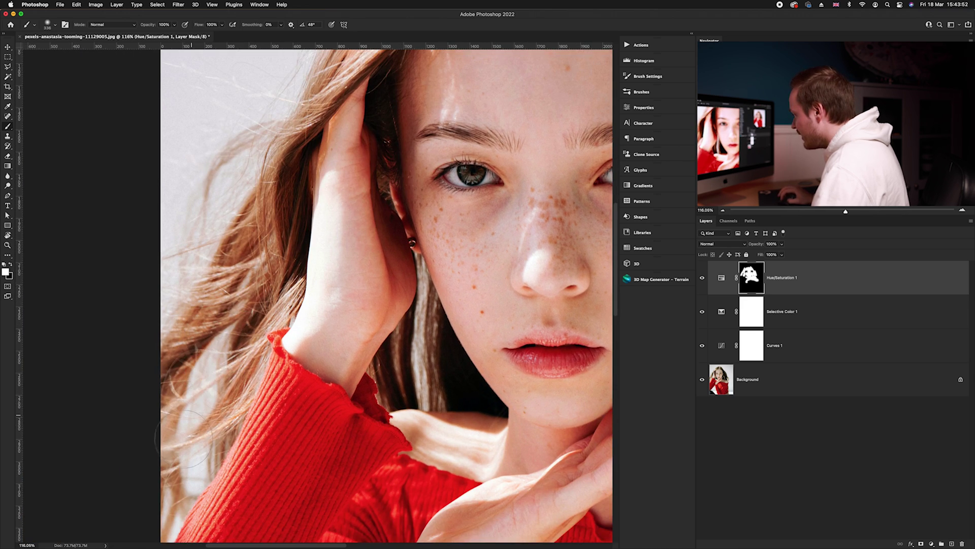
key("super+0")
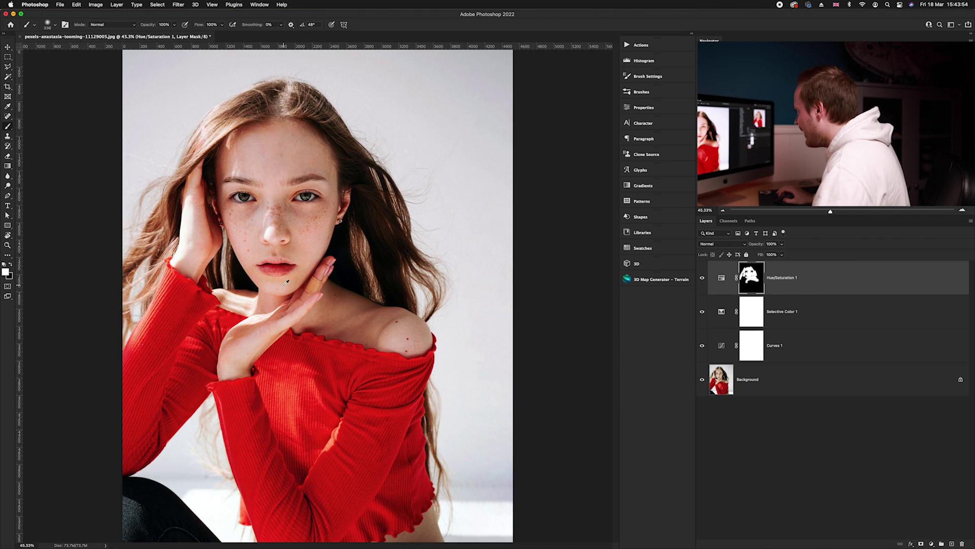
key("super+minus")
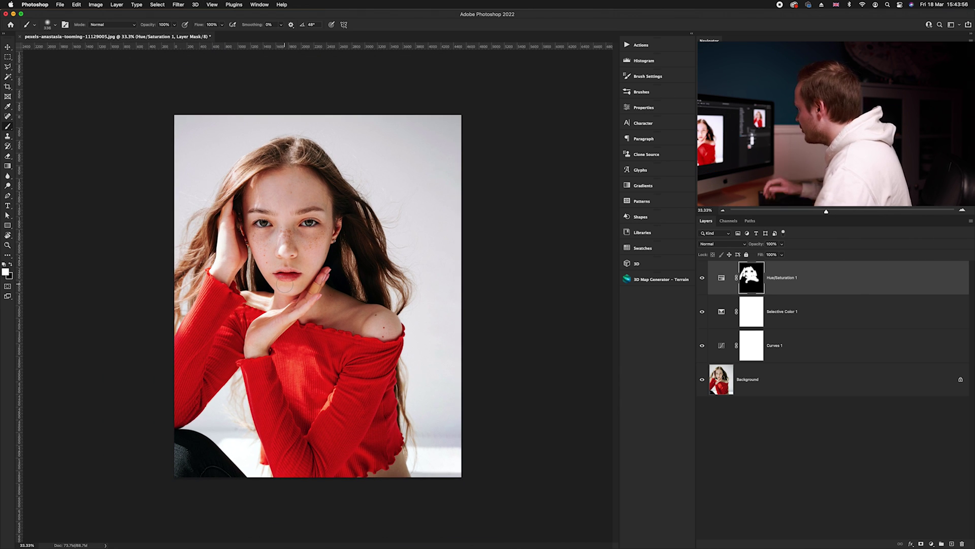
left_click(701, 380, "alt")
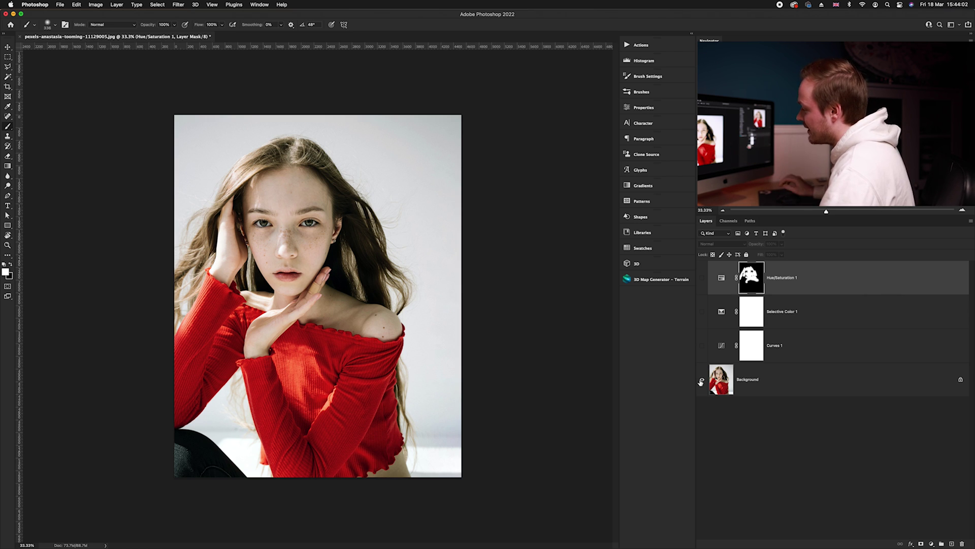
left_click(702, 380, "alt")
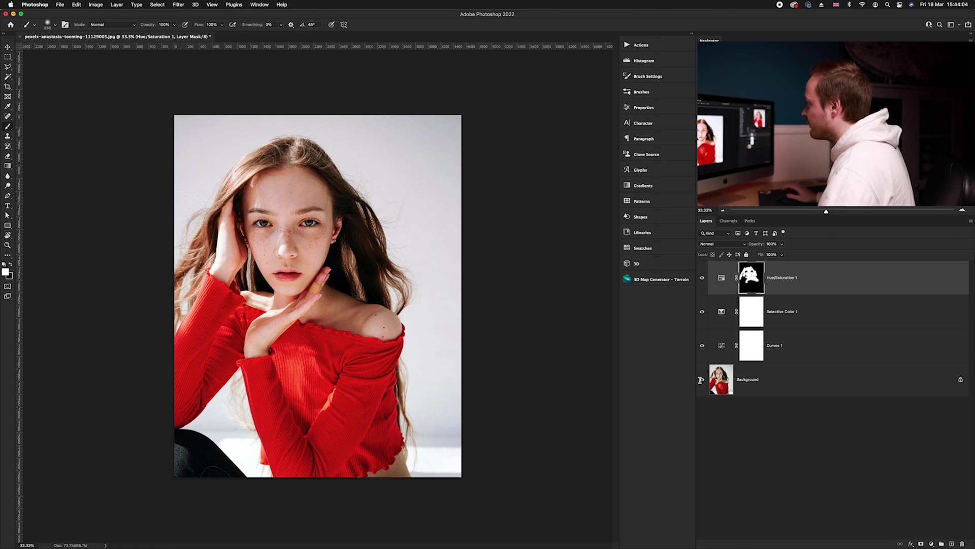